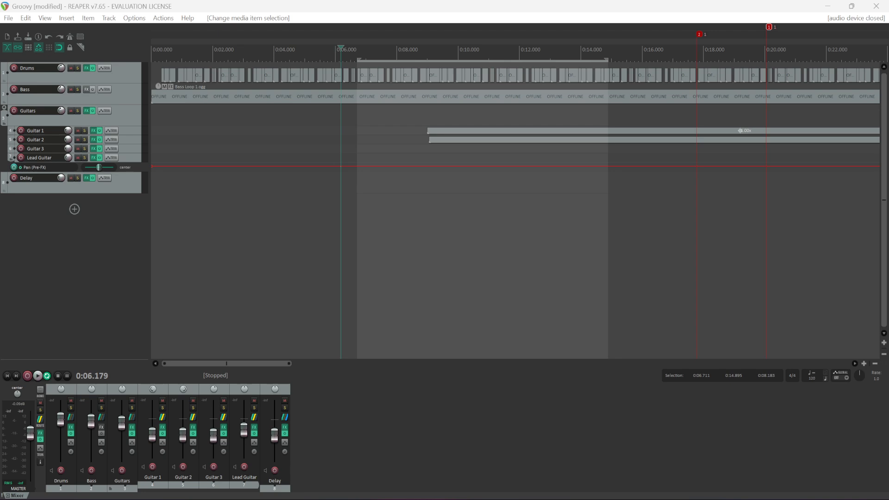
Step: Review the ReaPlugs VST FX Suite web page, covering its plug-in tour and the v2.36 64-bit download link
{"action": "left_click_drag", "start_coordinate": [587, 262], "coordinate": [675, 63]}
{"action": "left_click", "coordinate": [781, 62]}
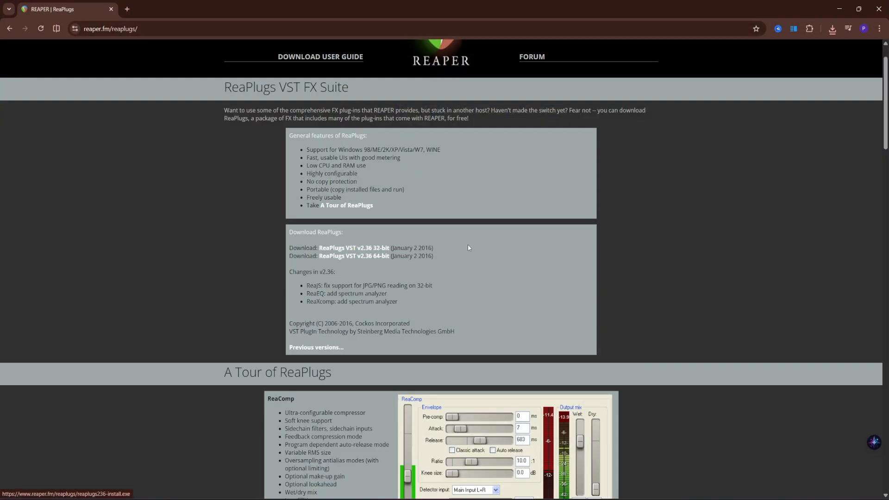
{"action": "scroll", "coordinate": [493, 278], "scroll_direction": "up", "scroll_amount": 1}
{"action": "scroll", "coordinate": [494, 296], "scroll_direction": "down", "scroll_amount": 15}
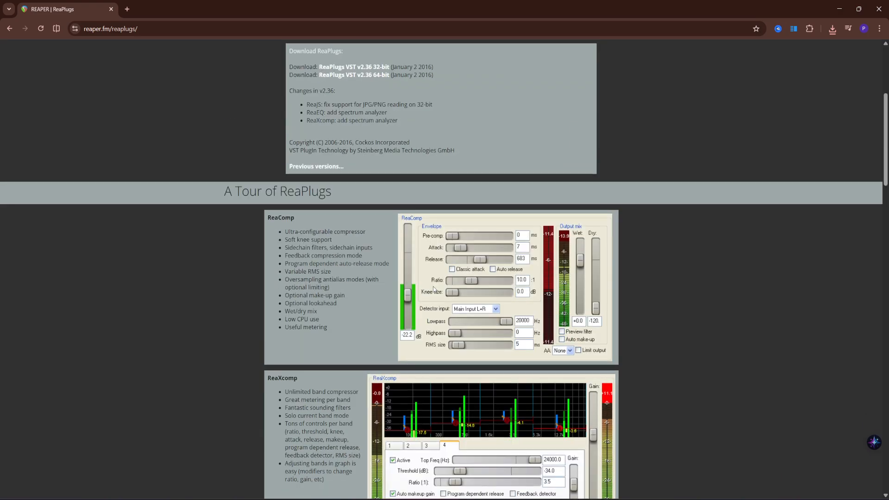
{"action": "scroll", "coordinate": [394, 340], "scroll_direction": "down", "scroll_amount": 10}
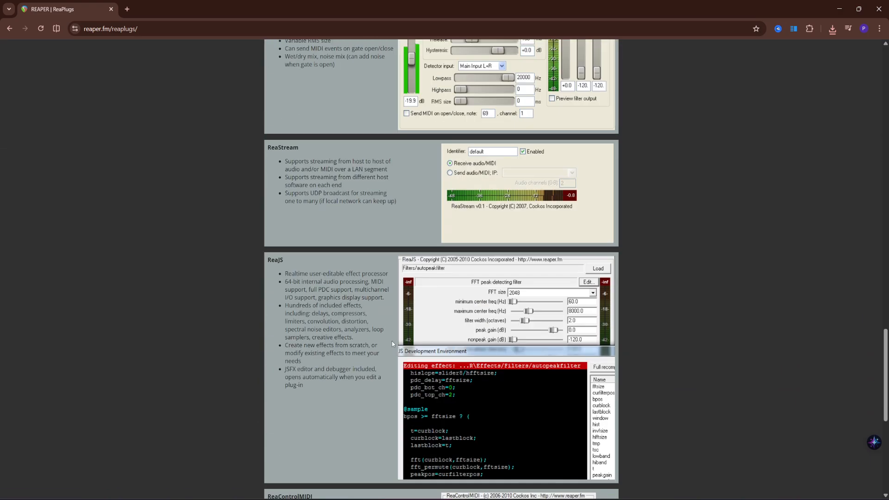
{"action": "scroll", "coordinate": [392, 343], "scroll_direction": "up", "scroll_amount": 15}
{"action": "scroll", "coordinate": [394, 376], "scroll_direction": "up", "scroll_amount": 10}
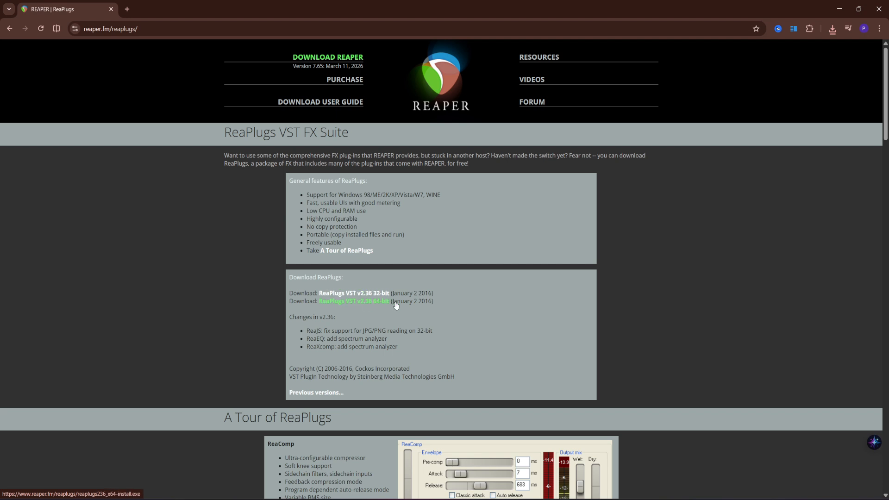
{"action": "left_click", "coordinate": [839, 9]}
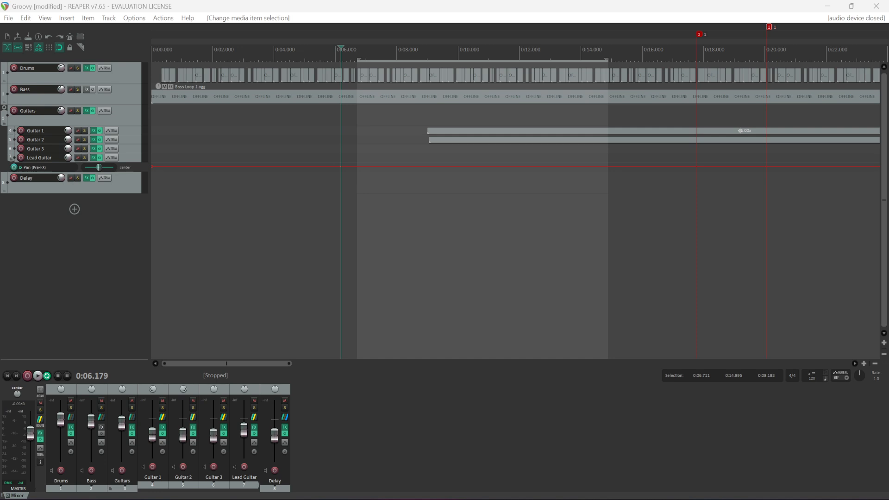
Step: Install ReaPlugs VST FX Suite v2.36 with the Normal components into C:\Program Files (x86)\VSTPlugins\ReaPlugs
{"action": "left_click", "coordinate": [463, 346]}
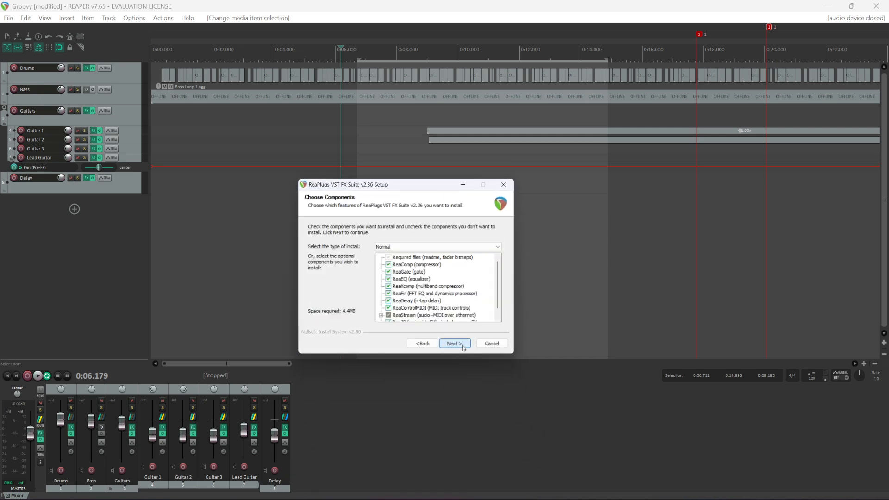
{"action": "left_click", "coordinate": [453, 343]}
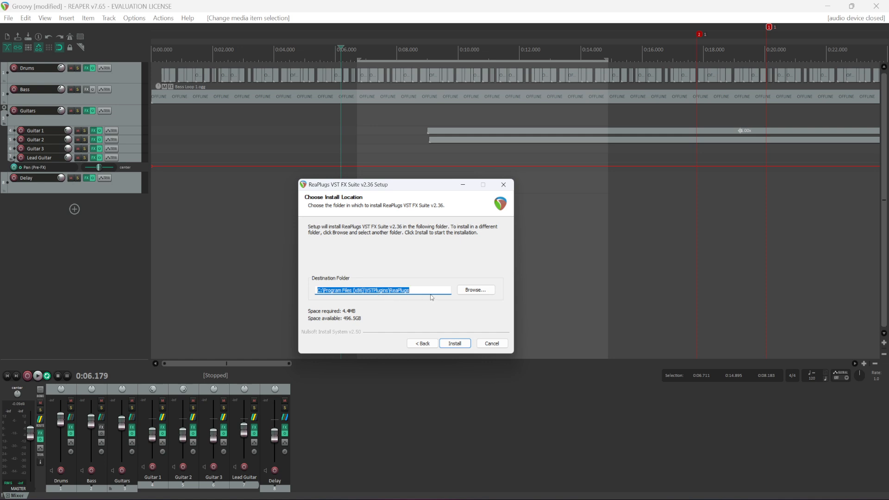
{"action": "left_click", "coordinate": [453, 344]}
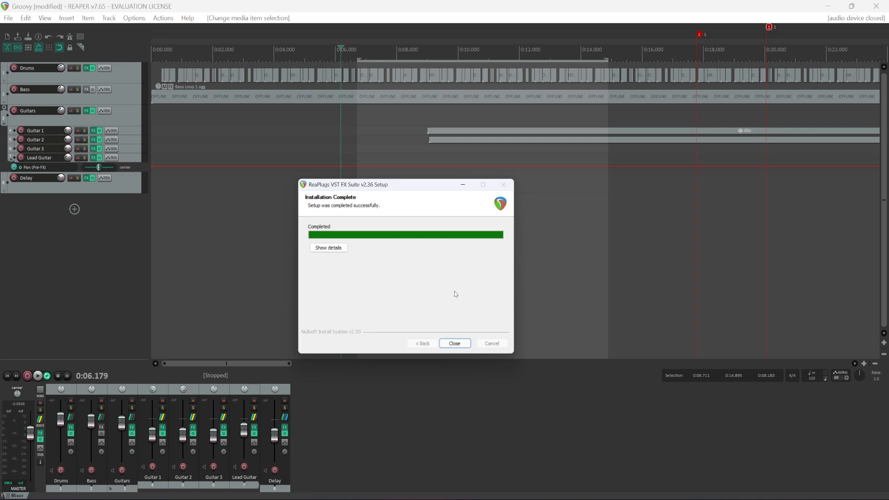
{"action": "left_click", "coordinate": [454, 344]}
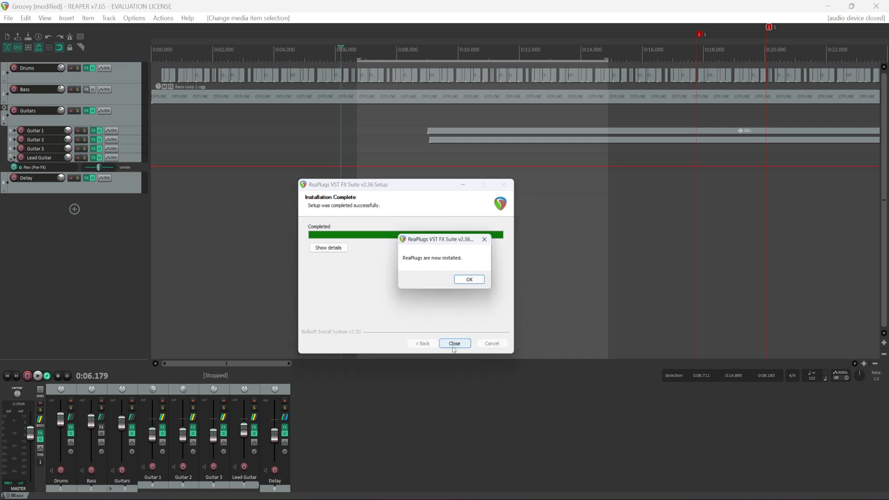
{"action": "left_click", "coordinate": [474, 281]}
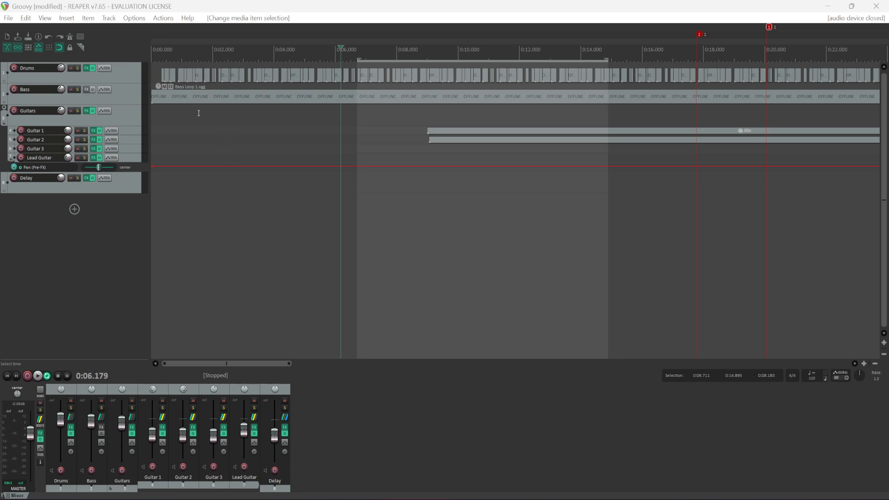
{"action": "left_click", "coordinate": [8, 18]}
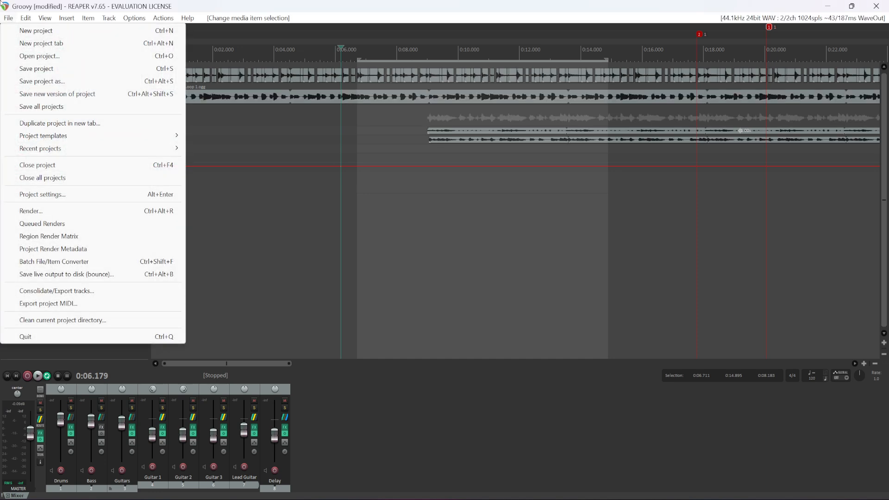
{"action": "mouse_move", "coordinate": [88, 18]}
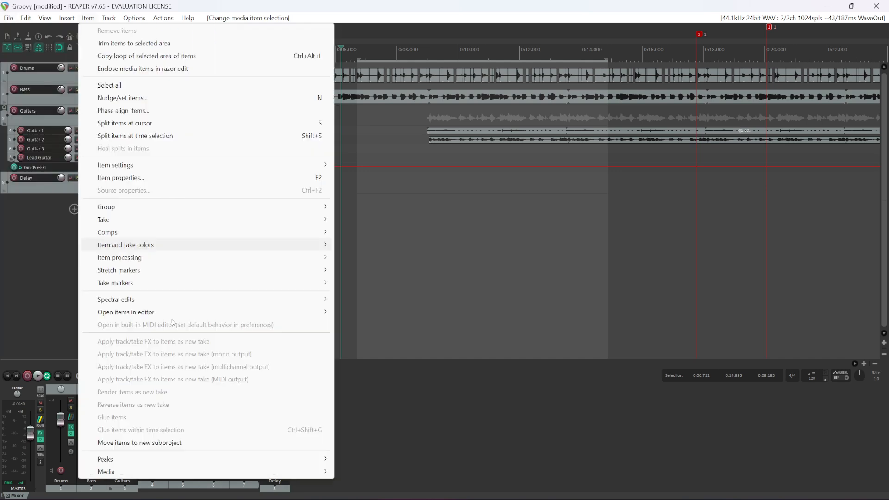
{"action": "left_click", "coordinate": [471, 256]}
{"action": "left_click", "coordinate": [490, 350]}
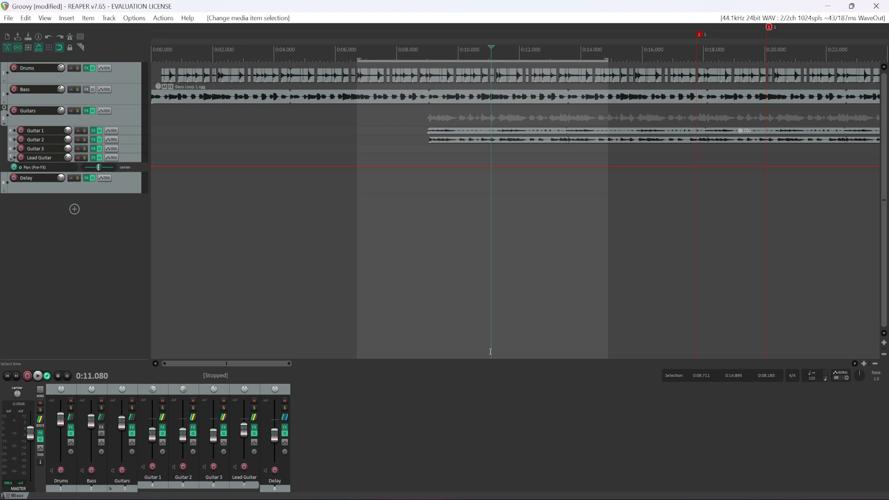
Step: Add the folder C:\Program Files (x86)\VSTPlugins\ReaPlugs to the VST plug-in paths in the preferences
{"action": "key", "text": "ctrl+p"}
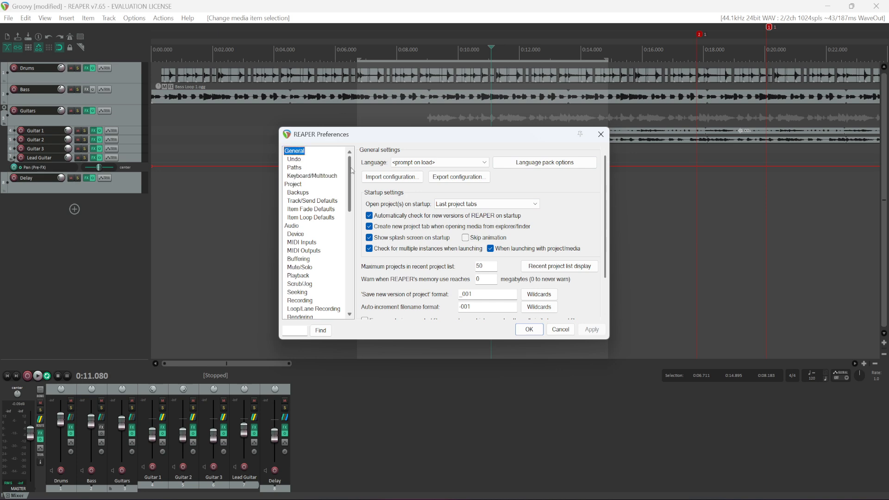
{"action": "left_click_drag", "start_coordinate": [349, 178], "coordinate": [349, 261]}
{"action": "left_click", "coordinate": [294, 275]}
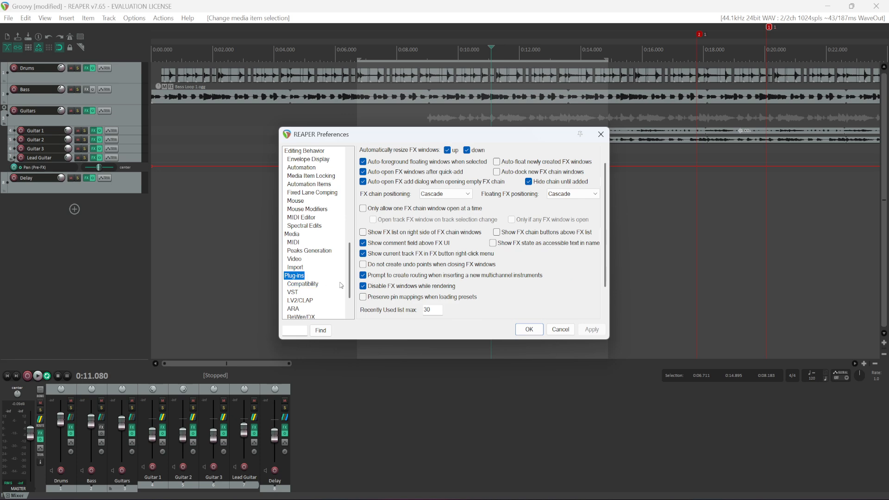
{"action": "left_click", "coordinate": [292, 293]}
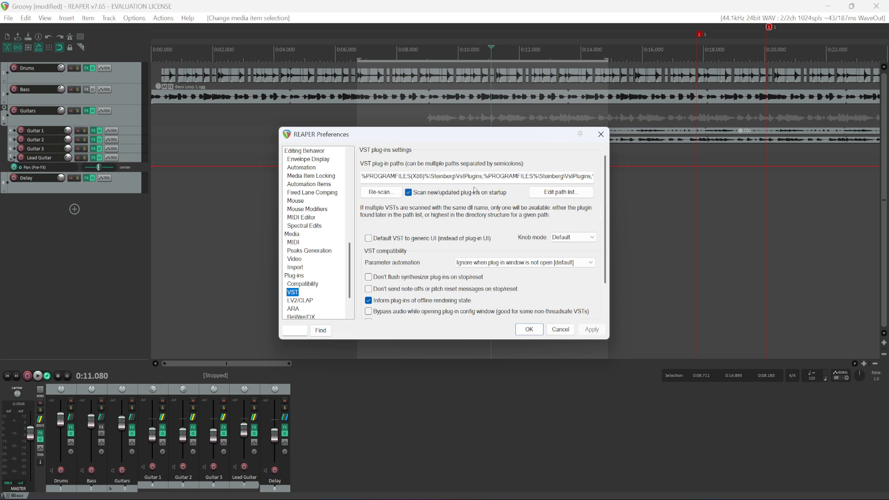
{"action": "left_click", "coordinate": [553, 196]}
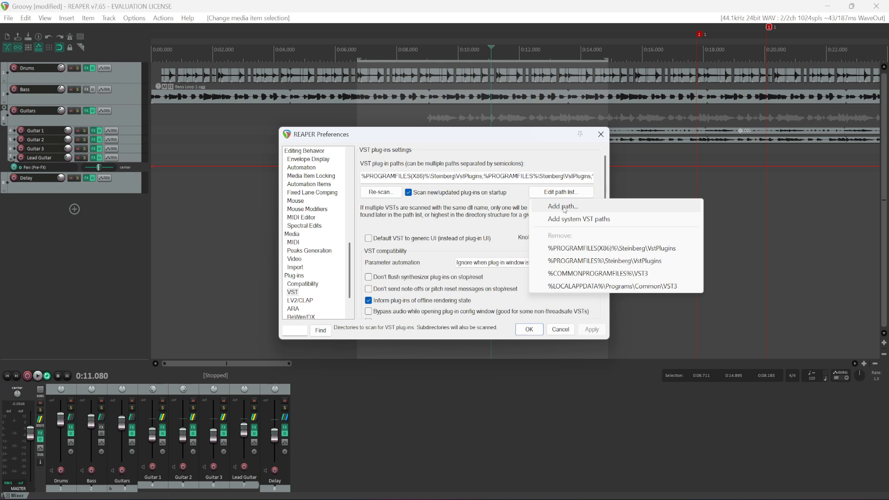
{"action": "left_click", "coordinate": [564, 208]}
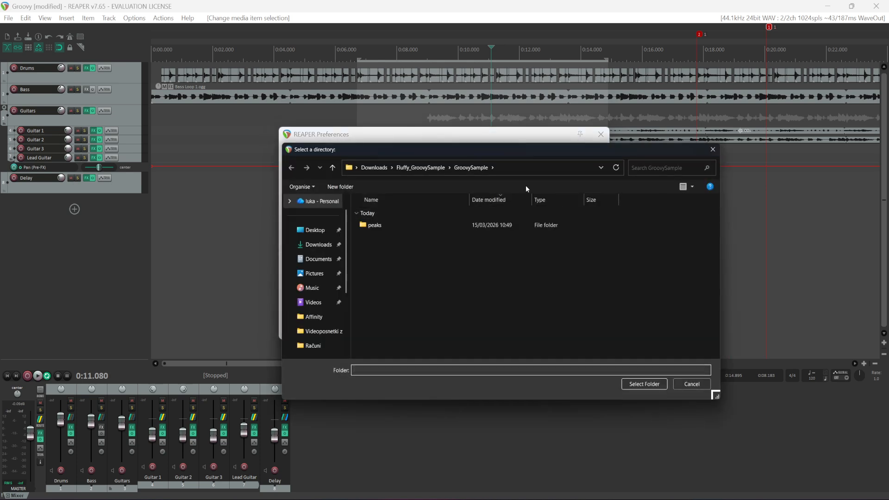
{"action": "left_click", "coordinate": [535, 167]}
{"action": "type", "text": "C:\\Program Files (x86)\\\\VSTPlugins\\ReaPlugs"}
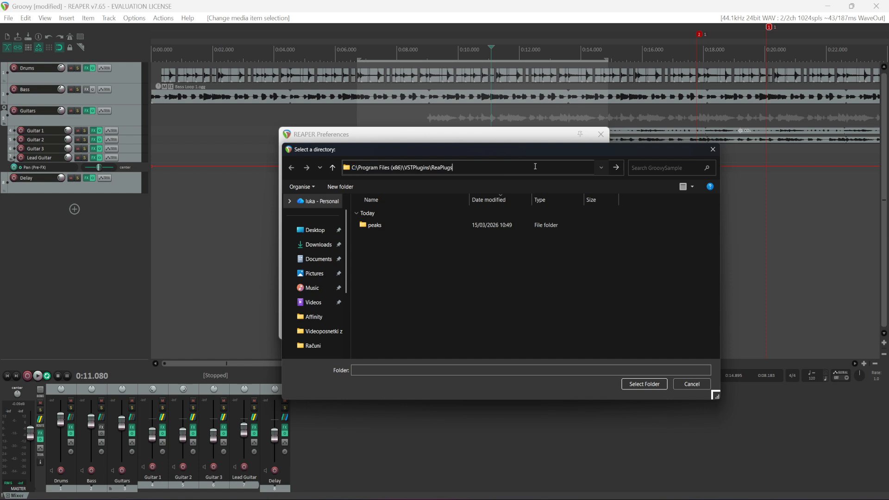
{"action": "key", "text": "Return"}
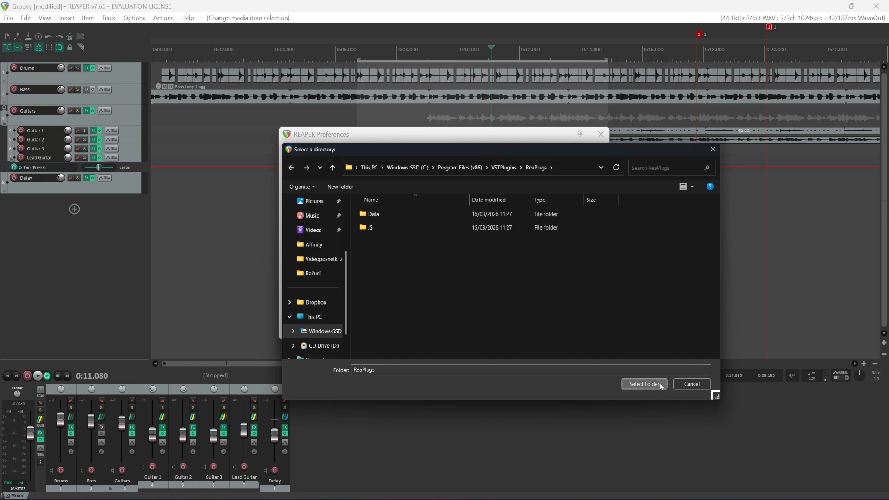
{"action": "left_click", "coordinate": [645, 383]}
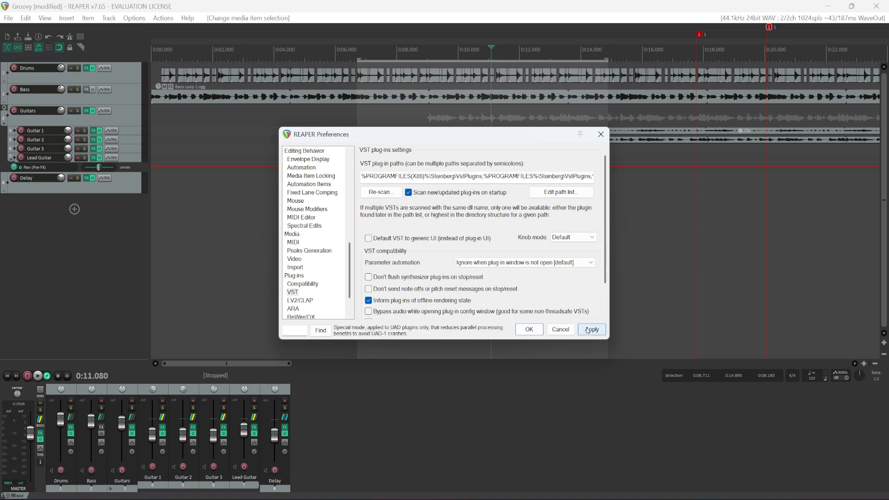
Step: Re-scan the VST paths for new/modified plug-ins, and apply the preferences
{"action": "left_click", "coordinate": [385, 193]}
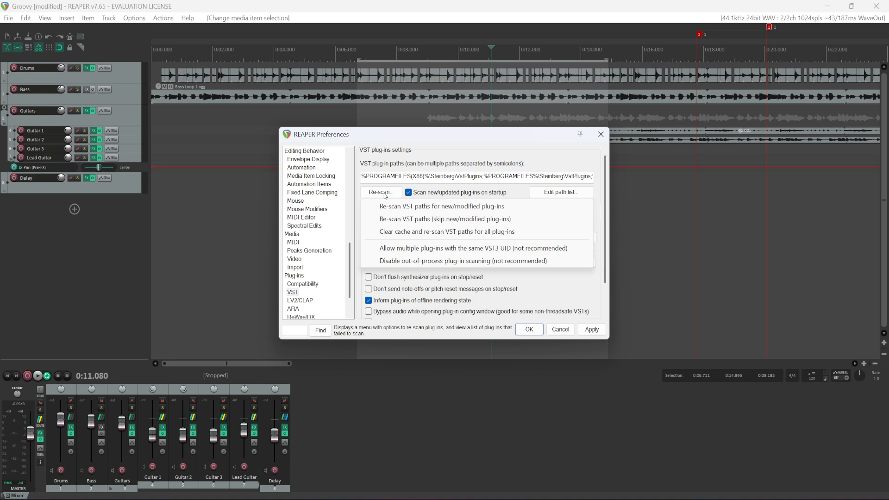
{"action": "left_click", "coordinate": [393, 211]}
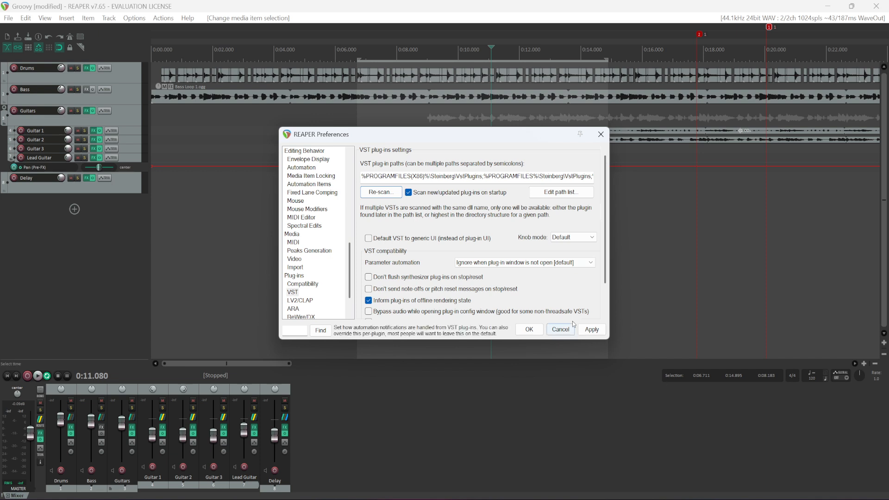
{"action": "left_click", "coordinate": [586, 333]}
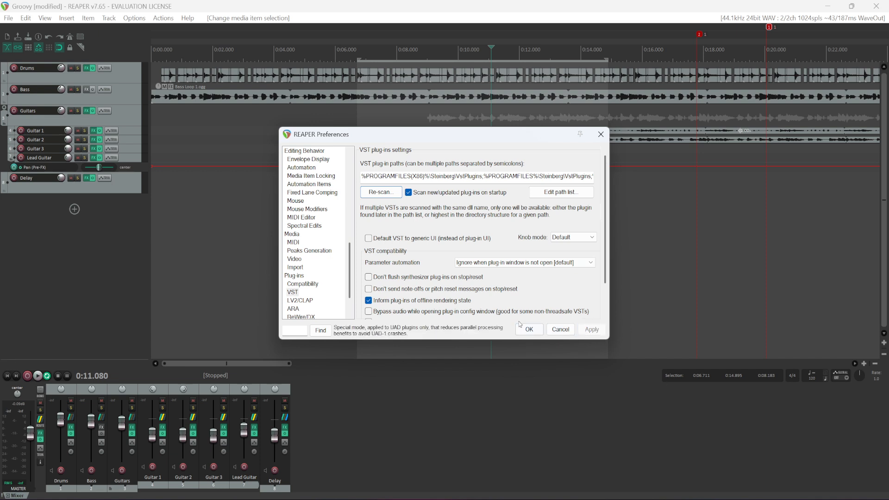
{"action": "left_click", "coordinate": [528, 330]}
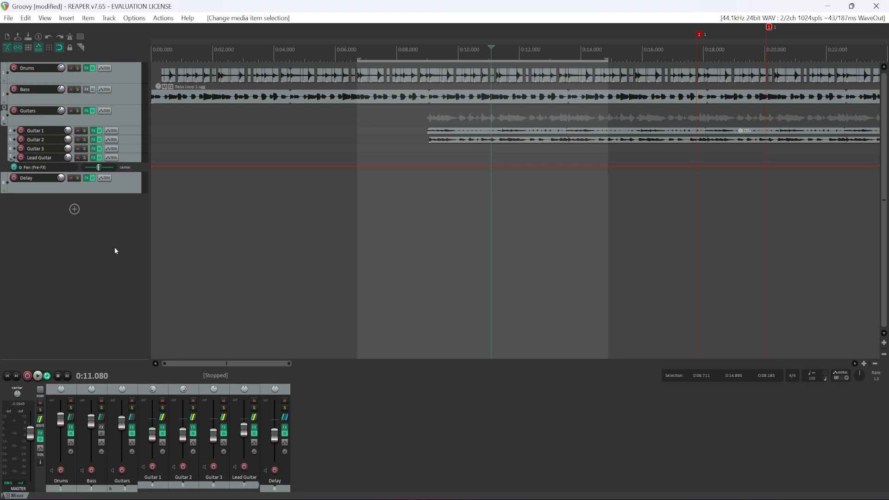
Step: Check the effect chain on the Drums track
{"action": "left_click", "coordinate": [87, 69]}
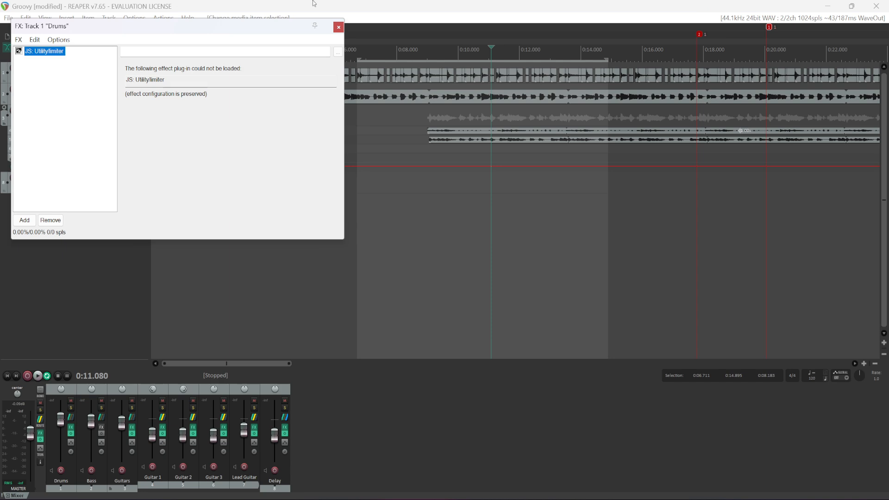
{"action": "left_click", "coordinate": [339, 27]}
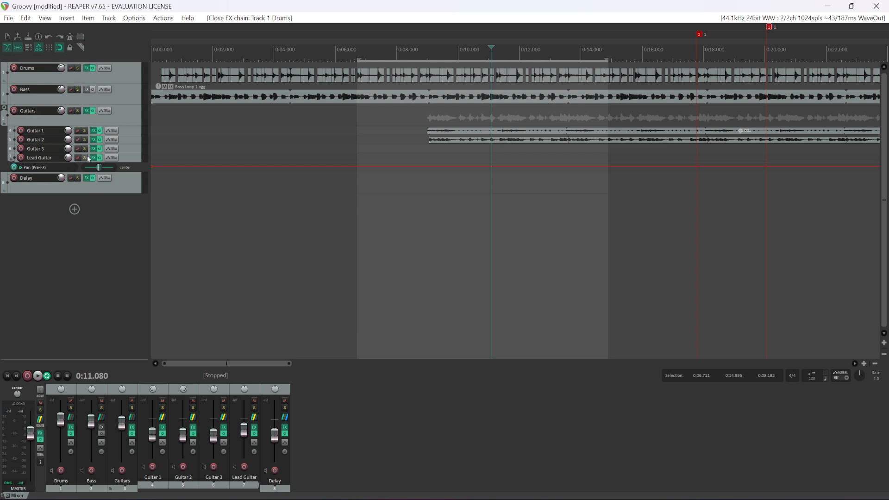
Step: Add VST: ReaFir (ReaPlugs Edition) (x86) to the Bass track, filtering the VST plug-ins by "reaplugs"
{"action": "left_click", "coordinate": [87, 90]}
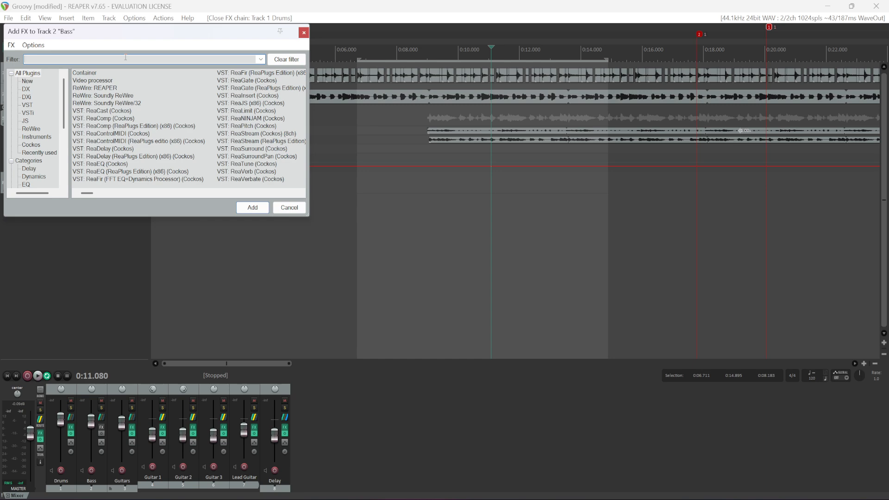
{"action": "left_click", "coordinate": [28, 105]}
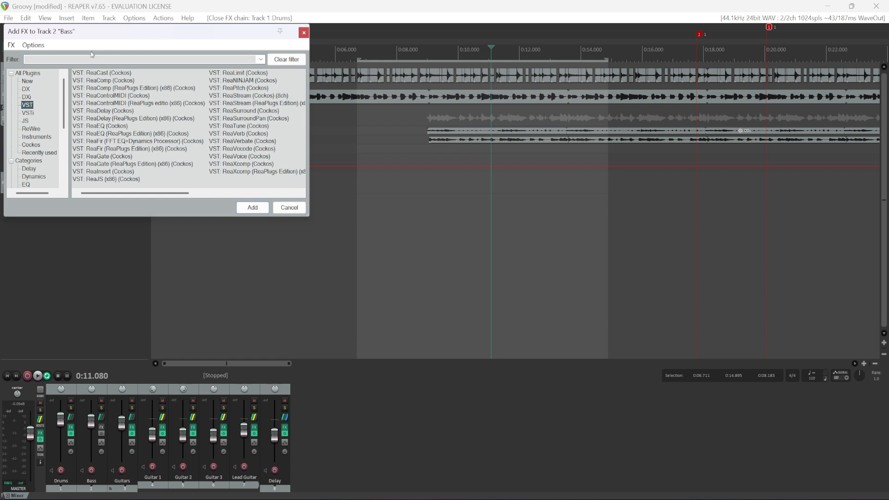
{"action": "left_click", "coordinate": [64, 57]}
{"action": "type", "text": "reaplugs"}
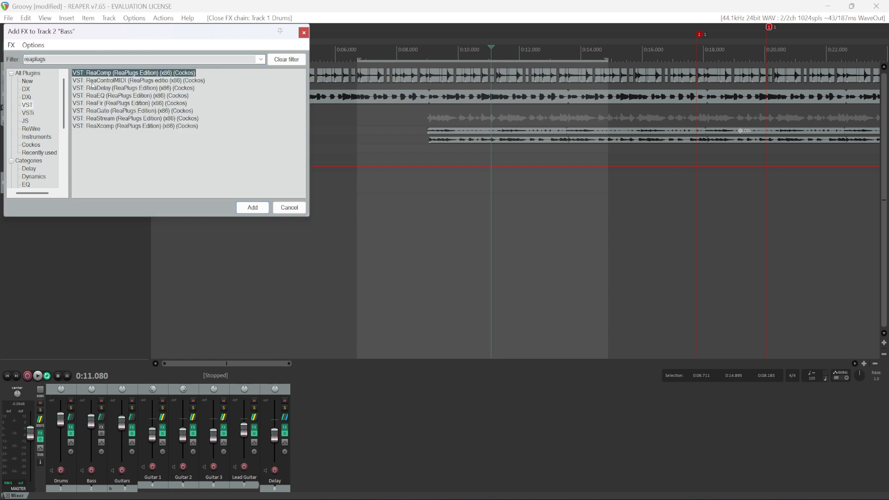
{"action": "left_click", "coordinate": [127, 147]}
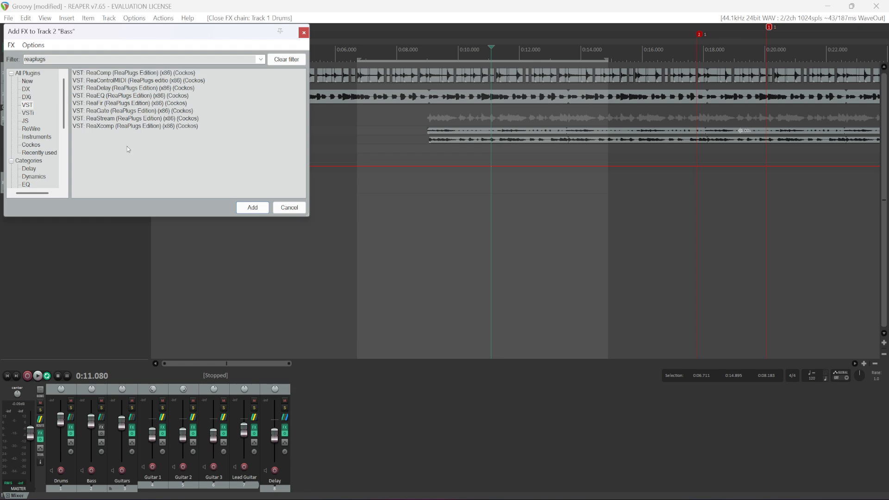
{"action": "left_click", "coordinate": [94, 102]}
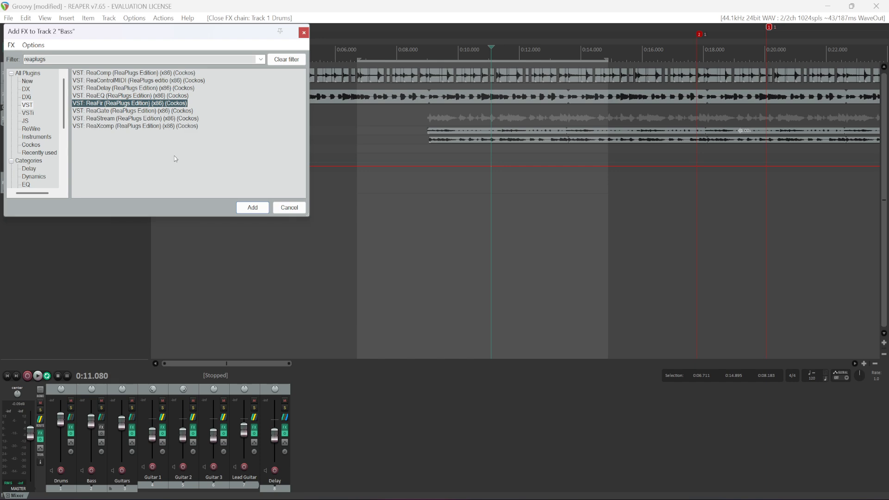
{"action": "key", "text": "Return"}
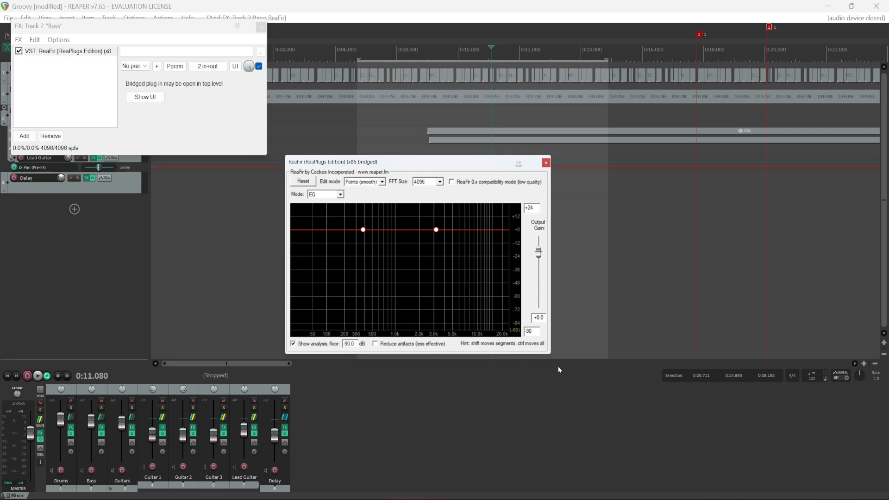
Step: Enlarge the ReaFir window slightly, and move it and the Bass effect chain window clear of the track list
{"action": "left_click_drag", "start_coordinate": [550, 353], "coordinate": [564, 372]}
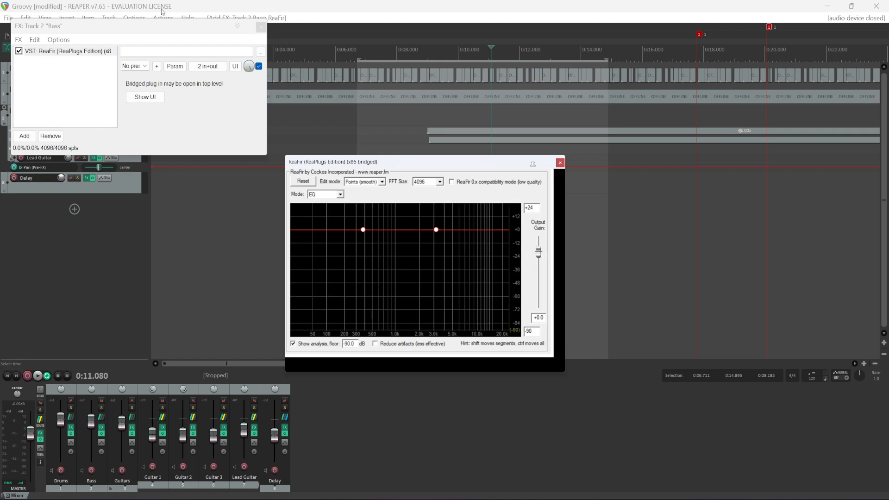
{"action": "left_click_drag", "start_coordinate": [154, 33], "coordinate": [151, 217]}
{"action": "mouse_move", "coordinate": [457, 162]}
{"action": "left_mouse_down"}
{"action": "mouse_move", "coordinate": [442, 182]}
{"action": "mouse_move", "coordinate": [453, 178]}
{"action": "left_mouse_up"}
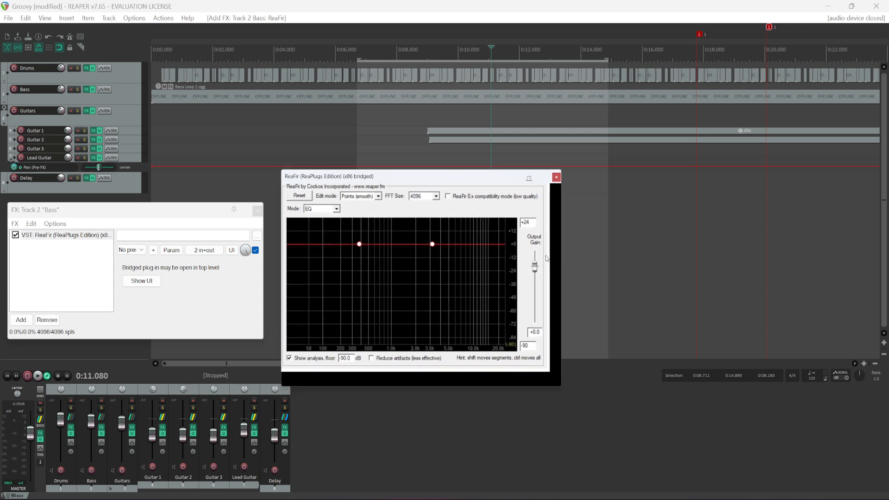